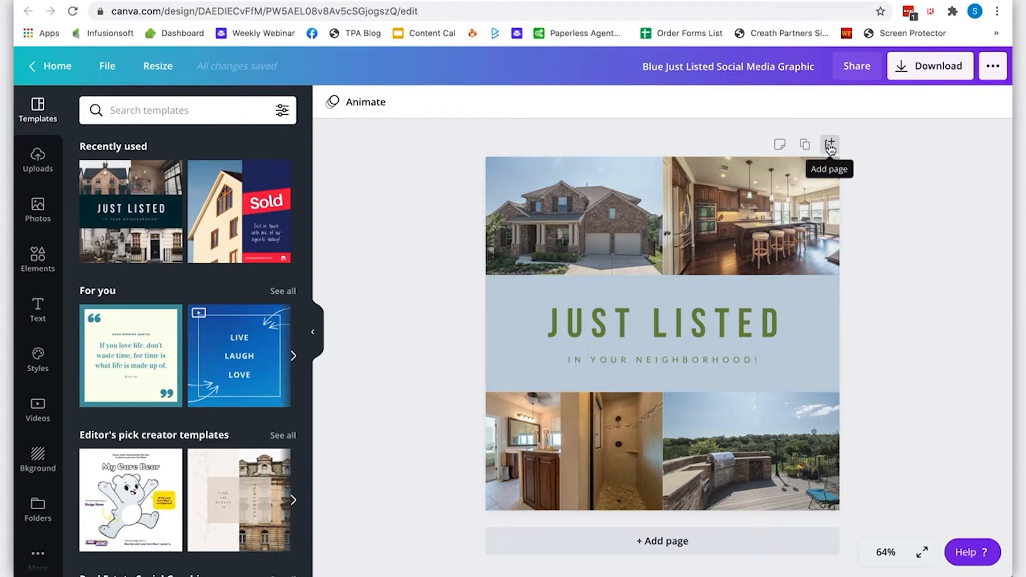
# Step: Add a second page with the recently used dark Just Listed template and show the uploaded images
pyautogui.click(828, 145)
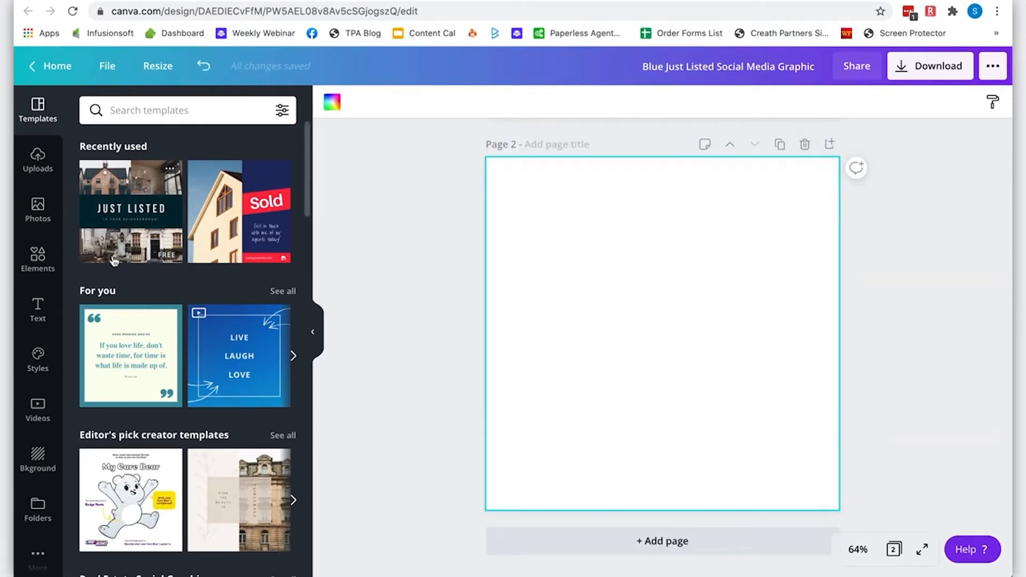
pyautogui.click(148, 223)
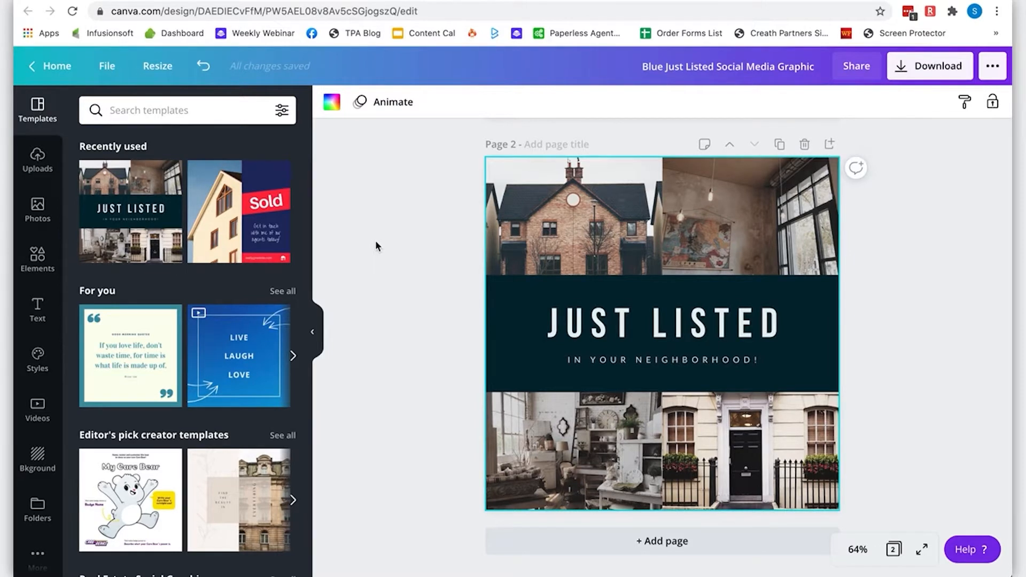
pyautogui.click(35, 166)
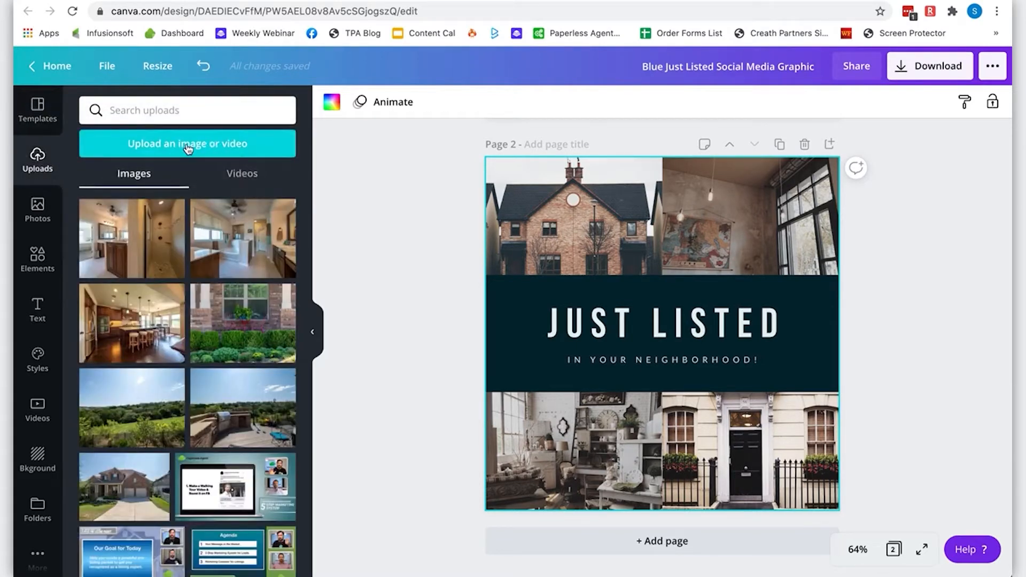
pyautogui.click(188, 149)
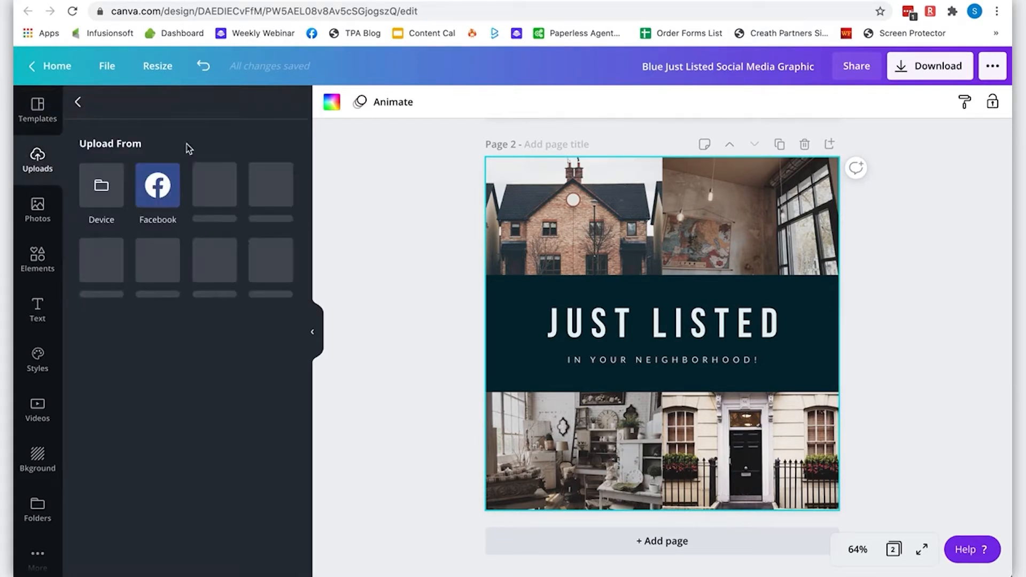
pyautogui.click(102, 188)
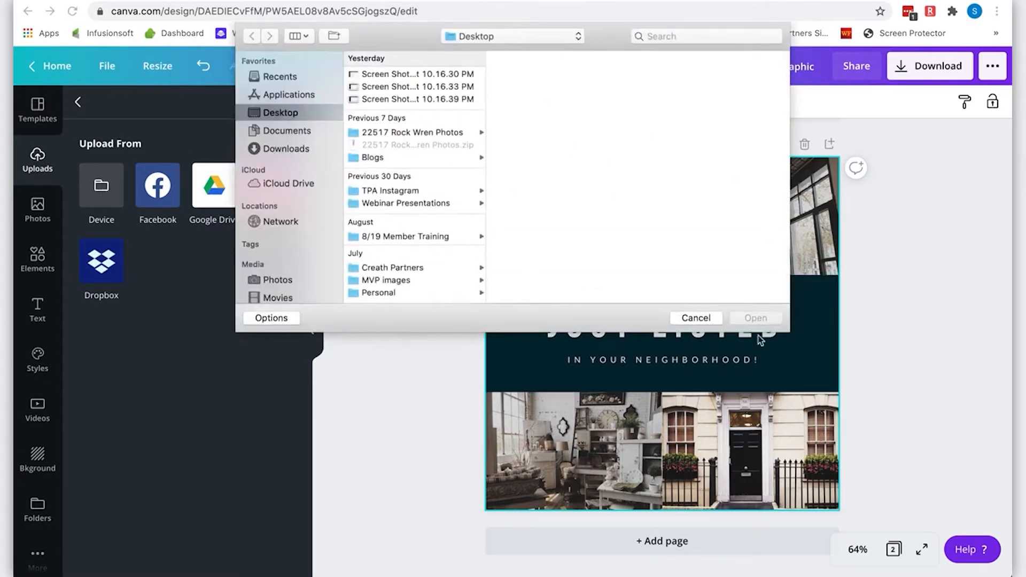
pyautogui.click(696, 318)
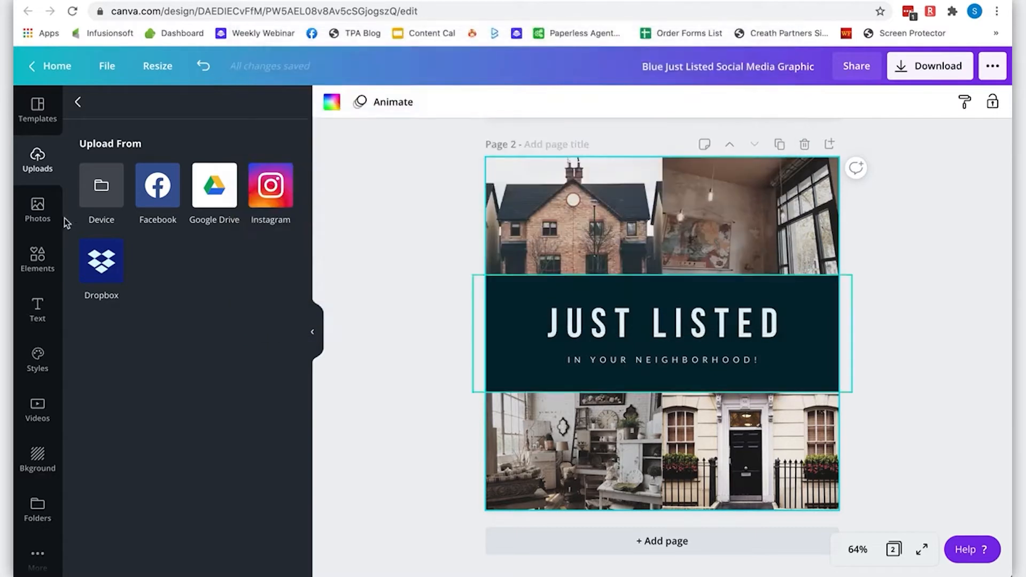
pyautogui.click(80, 103)
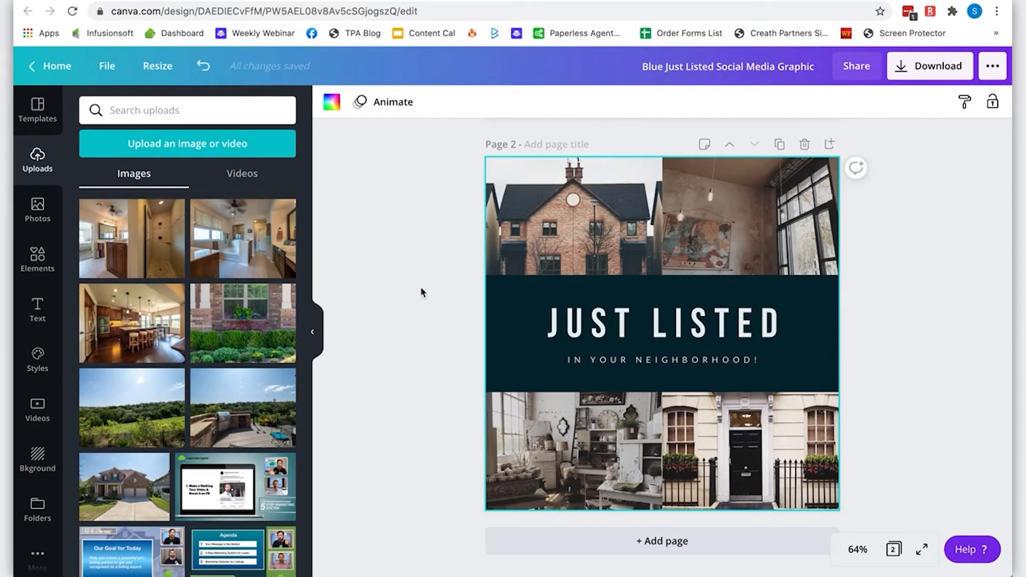
# Step: Place the house exterior photo in page 2's upper-left frame and enlarge it within its crop
pyautogui.scroll(4, 419, 291)
pyautogui.scroll(4, 420, 291)
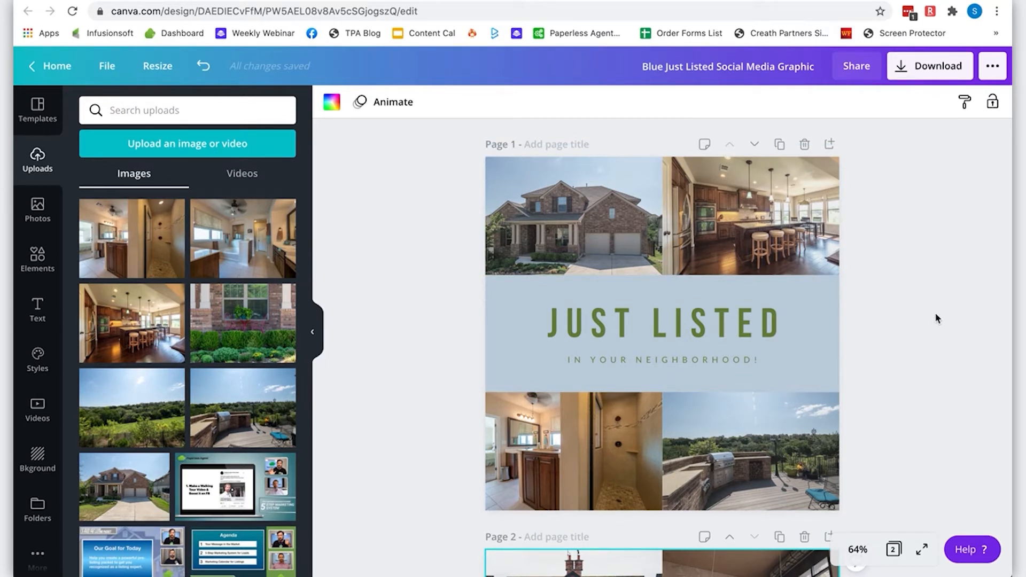
pyautogui.scroll(-7, 935, 318)
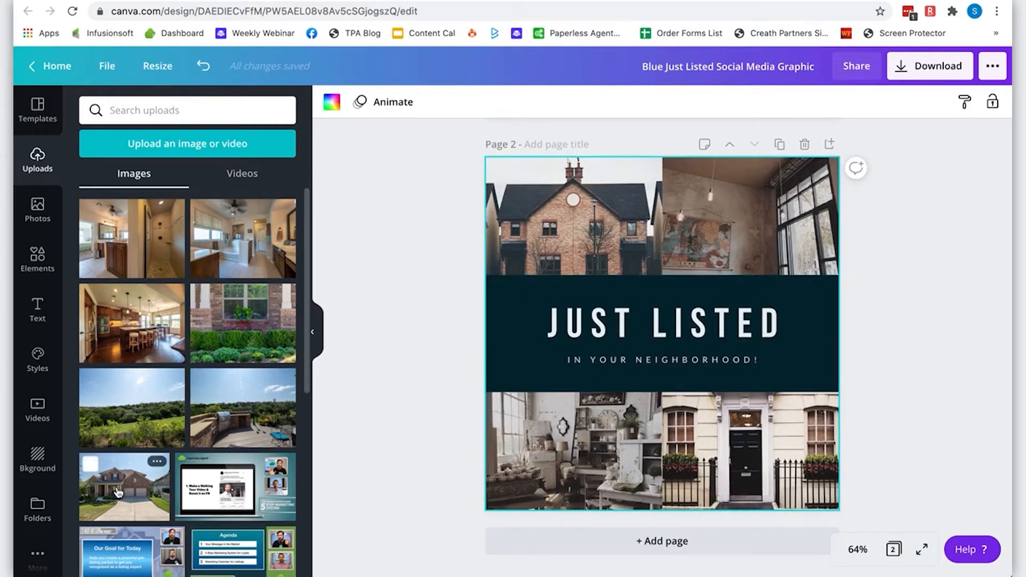
pyautogui.moveTo(117, 487); pyautogui.dragTo(504, 255)
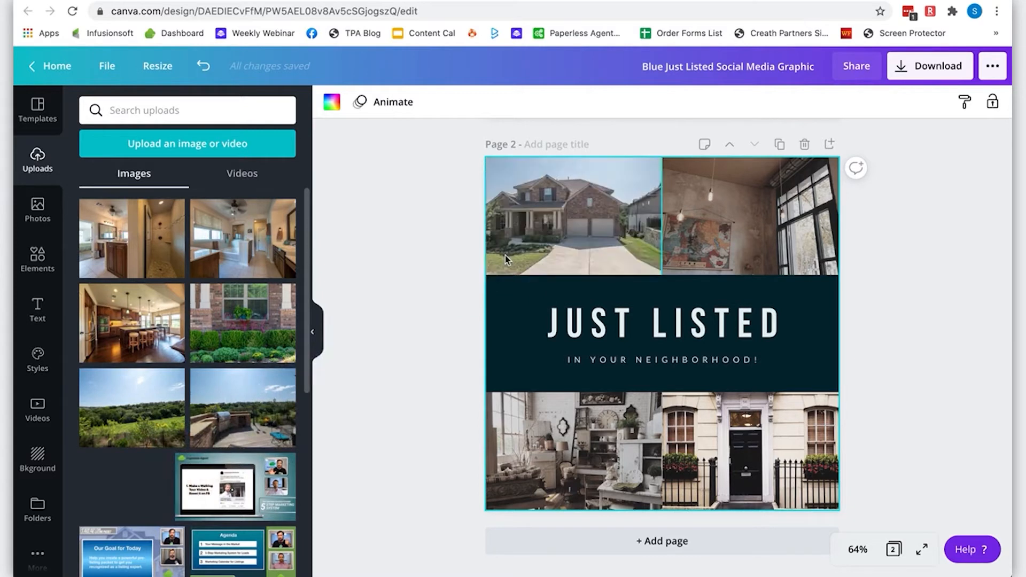
pyautogui.doubleClick(576, 225)
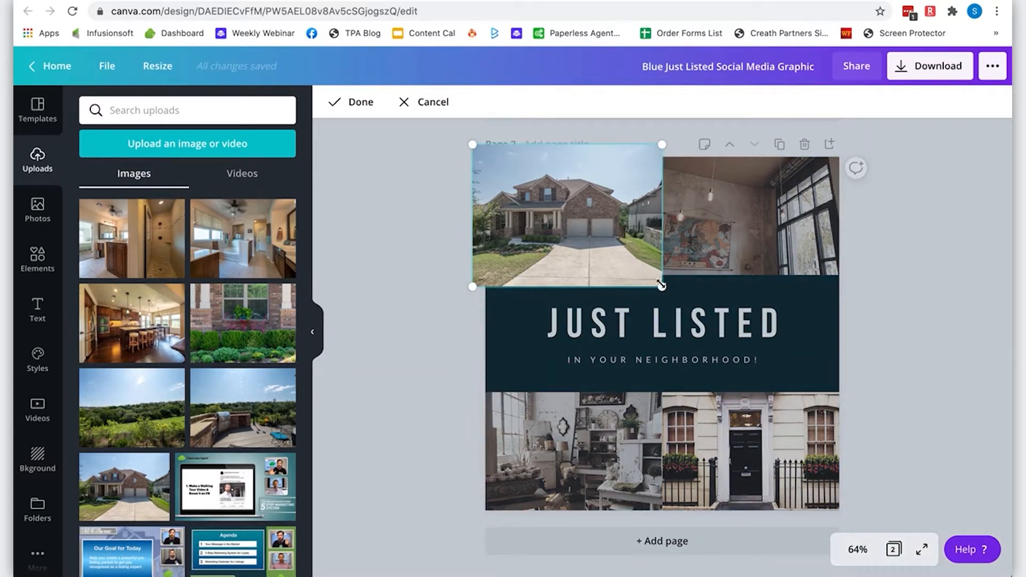
pyautogui.moveTo(662, 286); pyautogui.dragTo(701, 312)
pyautogui.click(881, 320)
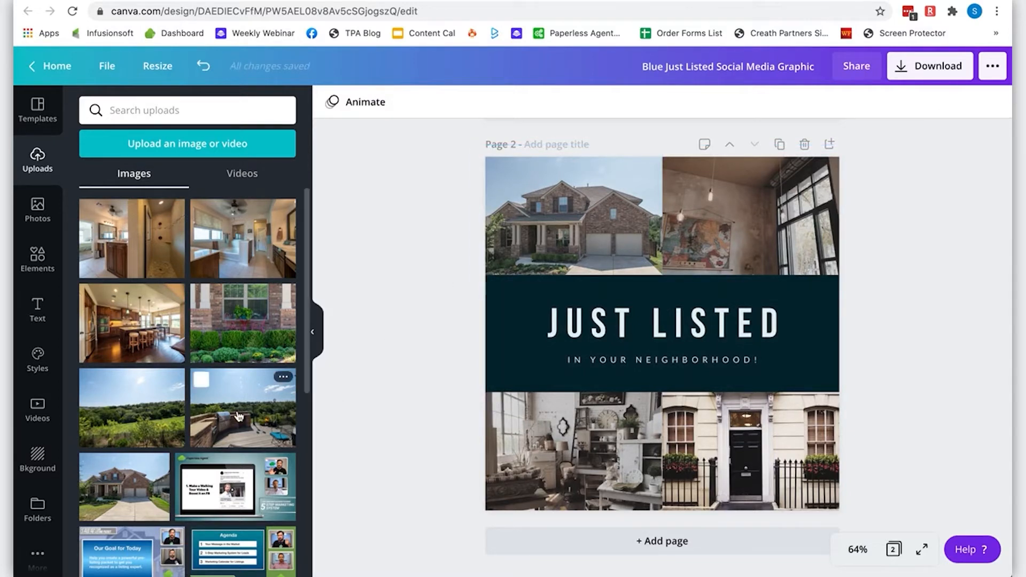
# Step: Place the patio grill photo in page 2's lower-right frame and enlarge it within its crop
pyautogui.moveTo(239, 416); pyautogui.dragTo(736, 422)
pyautogui.doubleClick(734, 415)
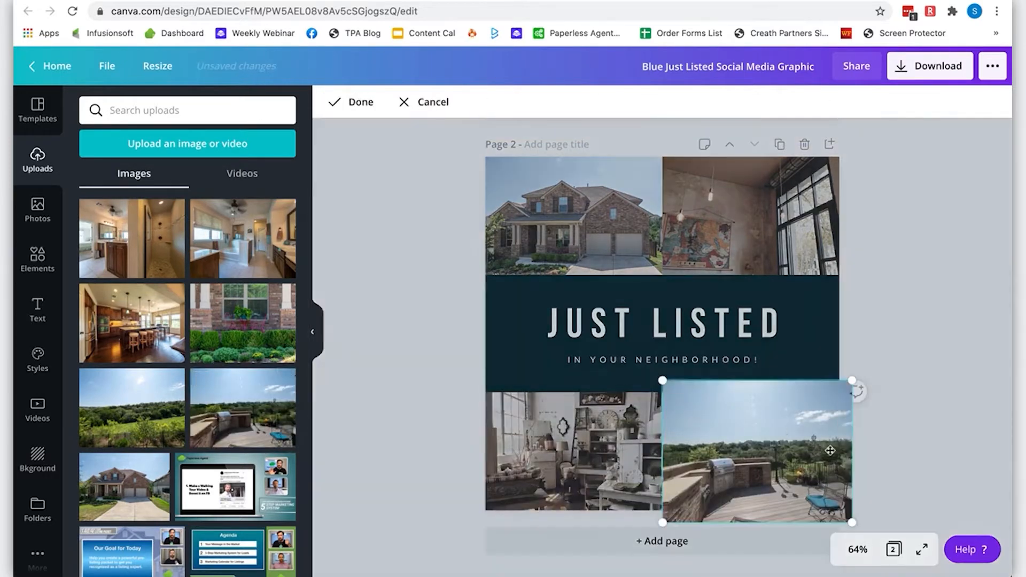
pyautogui.moveTo(857, 373); pyautogui.dragTo(881, 338)
pyautogui.click(942, 339)
pyautogui.click(943, 339)
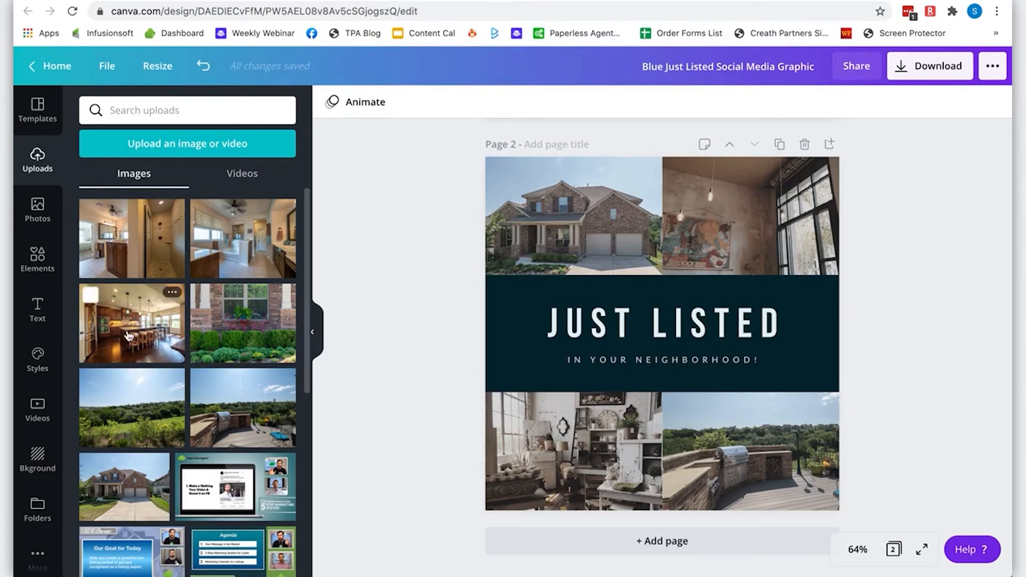
# Step: Place the kitchen photo in page 2's upper-right frame and enlarge it slightly within its crop
pyautogui.moveTo(152, 355); pyautogui.dragTo(715, 232)
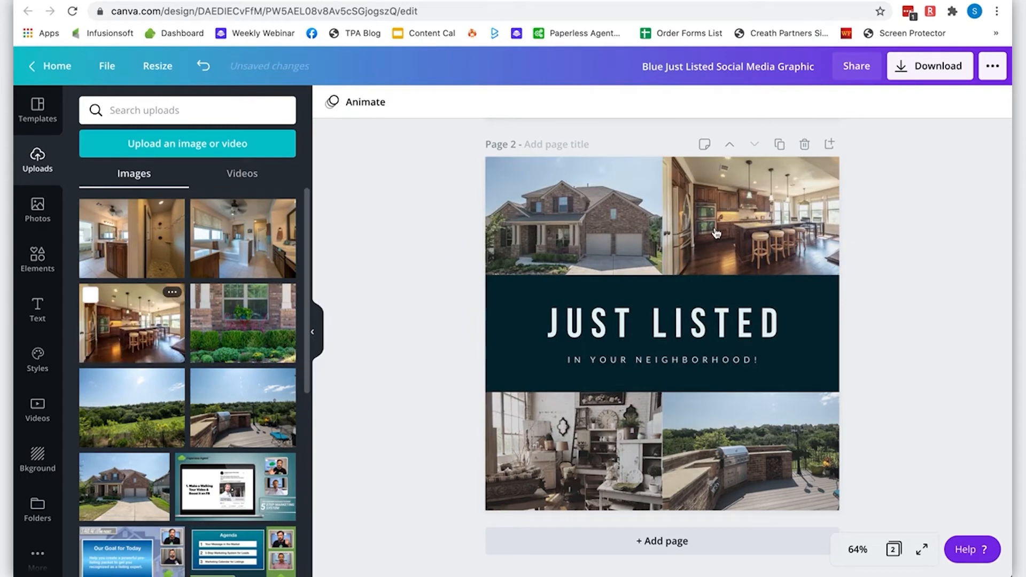
pyautogui.doubleClick(716, 232)
pyautogui.moveTo(852, 146); pyautogui.dragTo(870, 131)
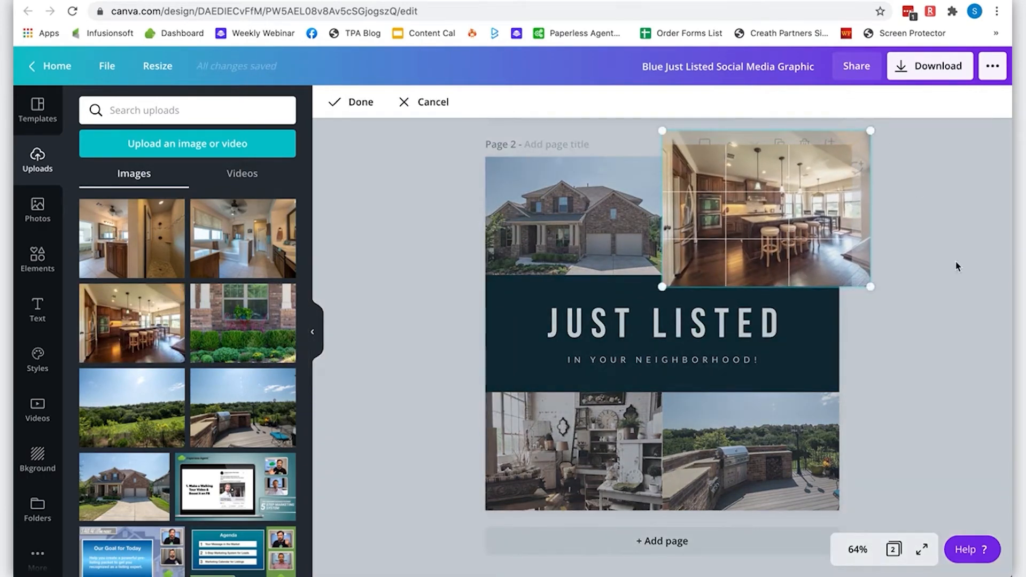
pyautogui.click(955, 261)
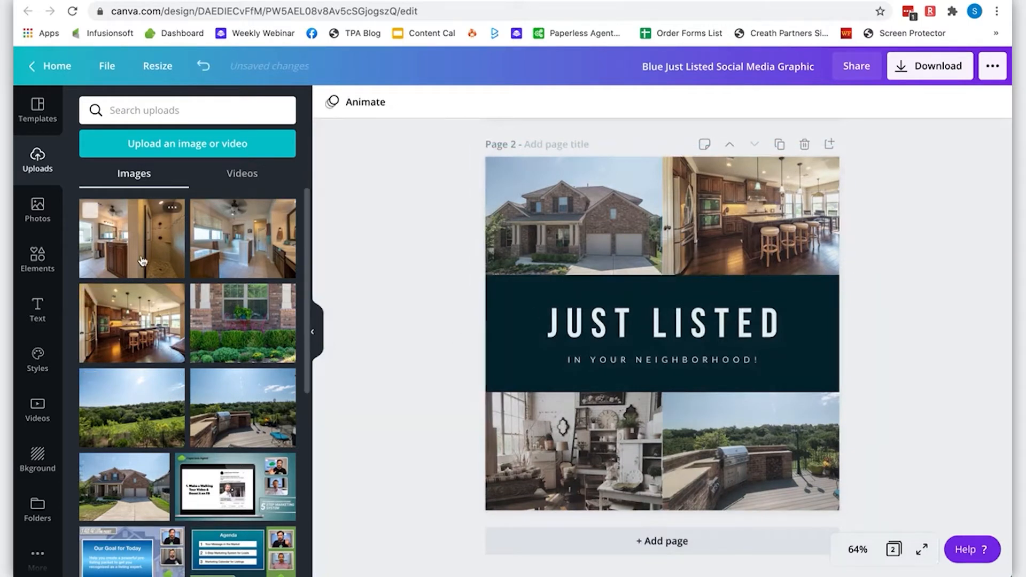
# Step: Fill page 2's lower-left frame with the vanity and shower photo, trying the other bathroom photo in between
pyautogui.moveTo(138, 248); pyautogui.dragTo(526, 439)
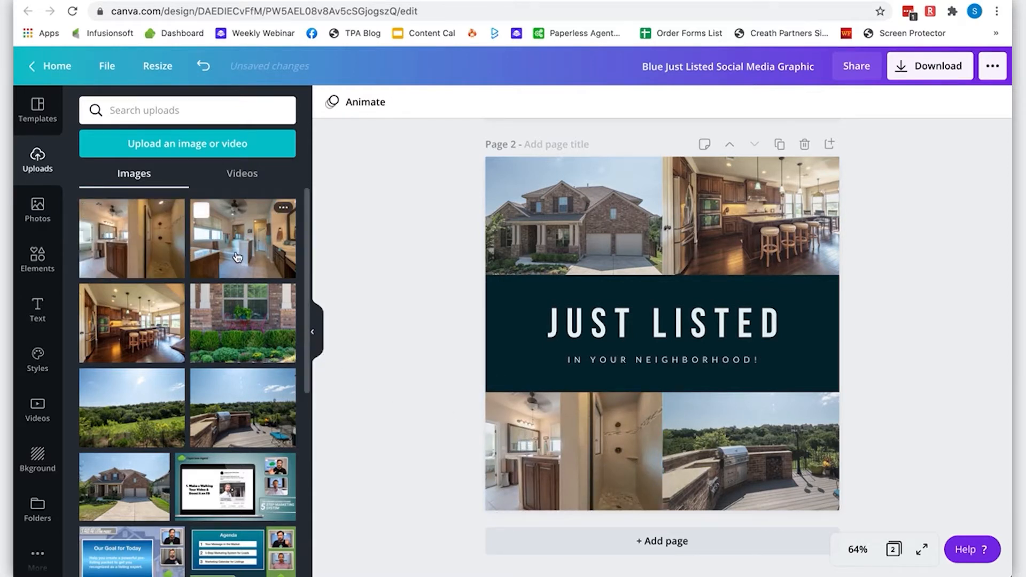
pyautogui.moveTo(237, 253); pyautogui.dragTo(507, 400)
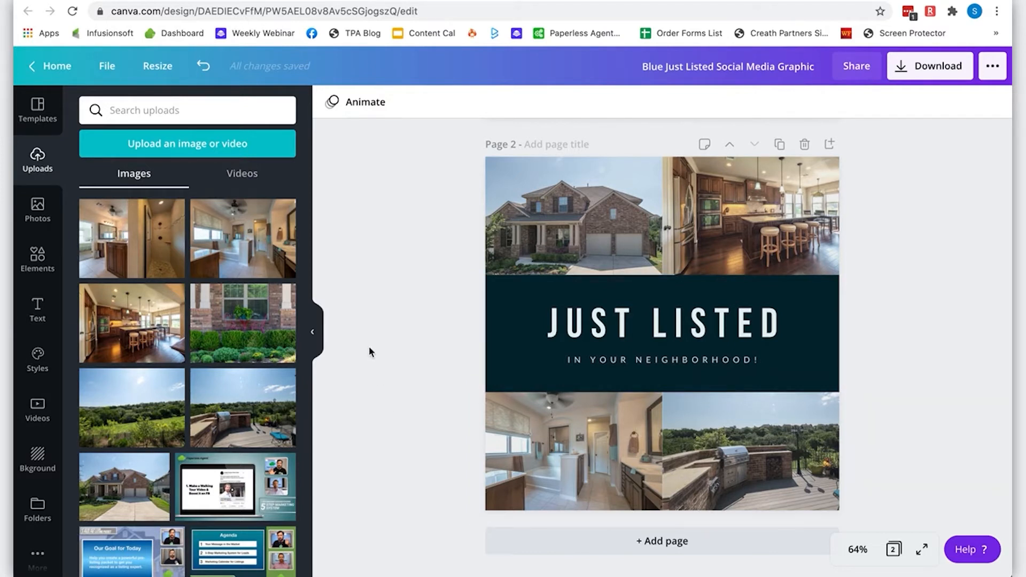
pyautogui.moveTo(130, 255); pyautogui.dragTo(577, 453)
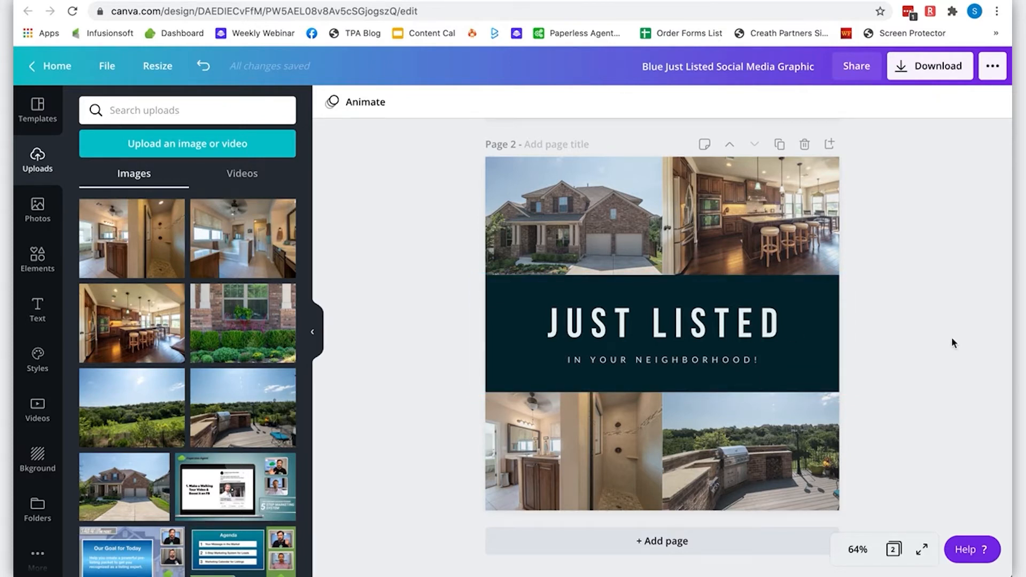
# Step: Try two greens from the house photo on page 2's banner, and set its background to the photo's light blue
pyautogui.click(828, 338)
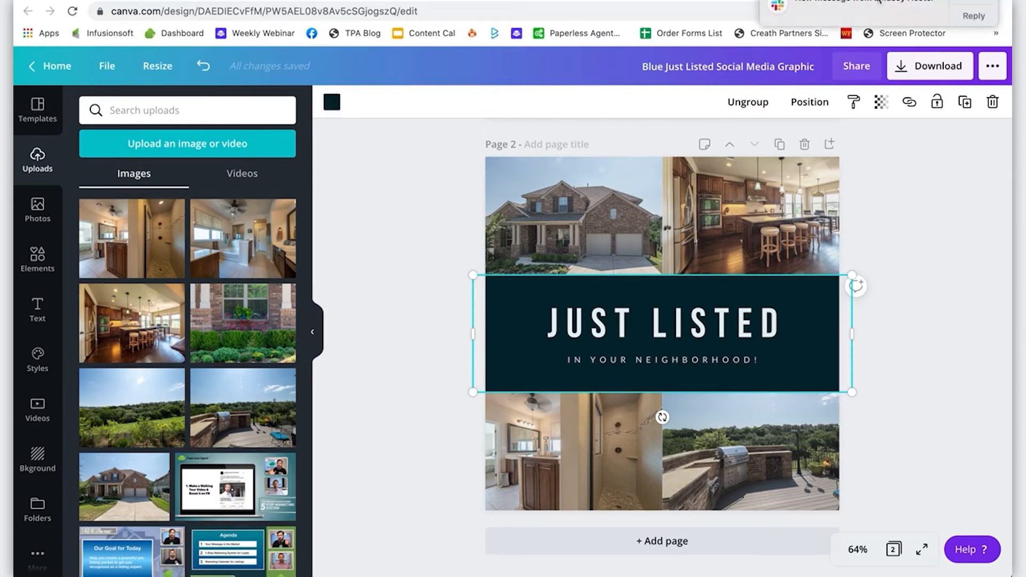
pyautogui.click(331, 103)
pyautogui.scroll(-1, 156, 259)
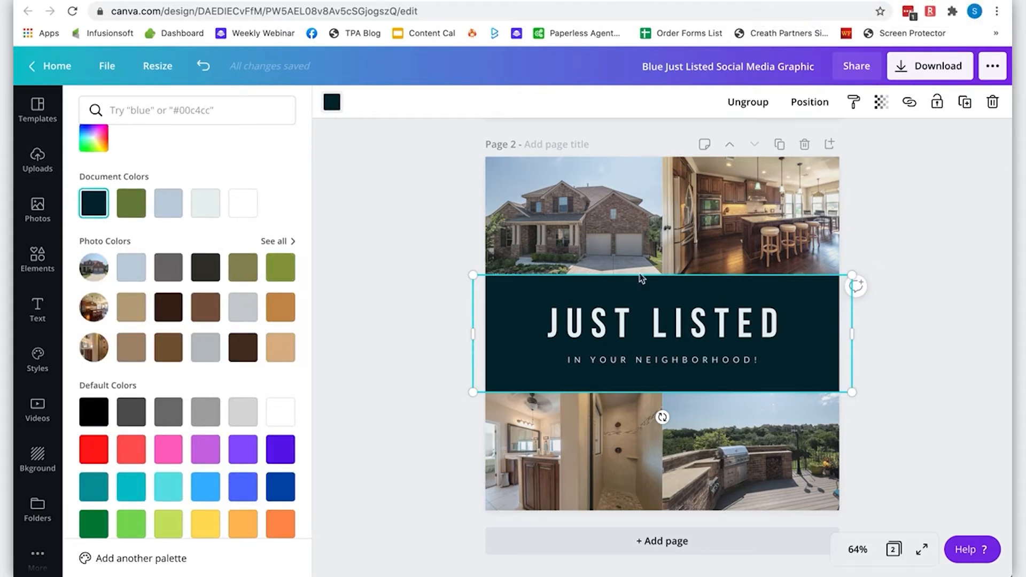
pyautogui.click(247, 275)
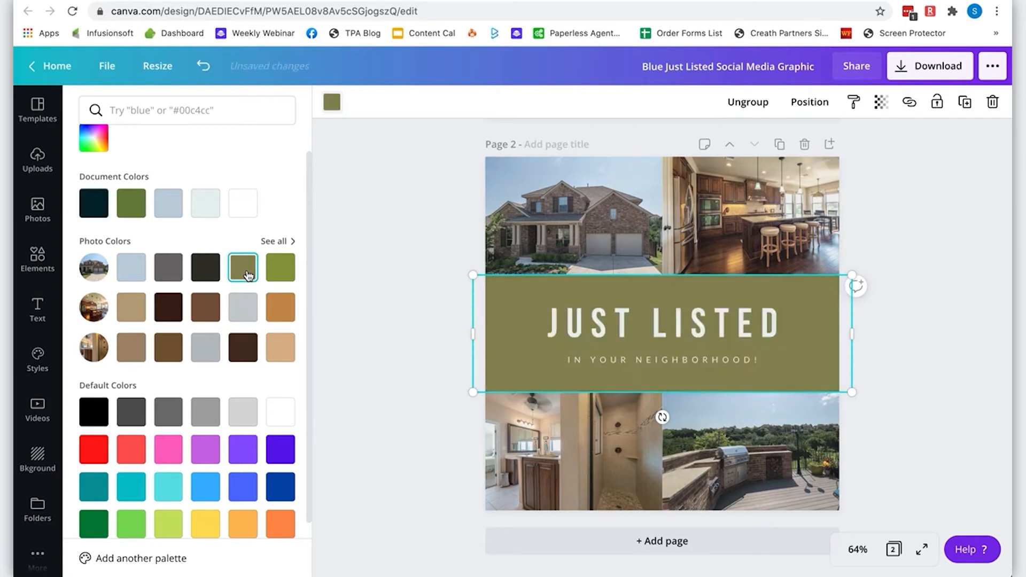
pyautogui.click(281, 269)
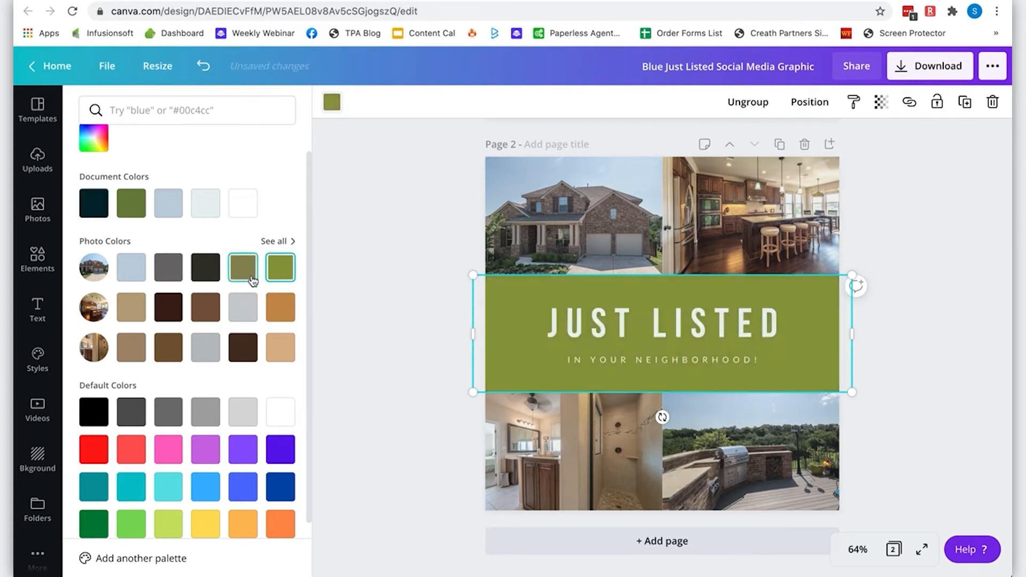
pyautogui.click(133, 277)
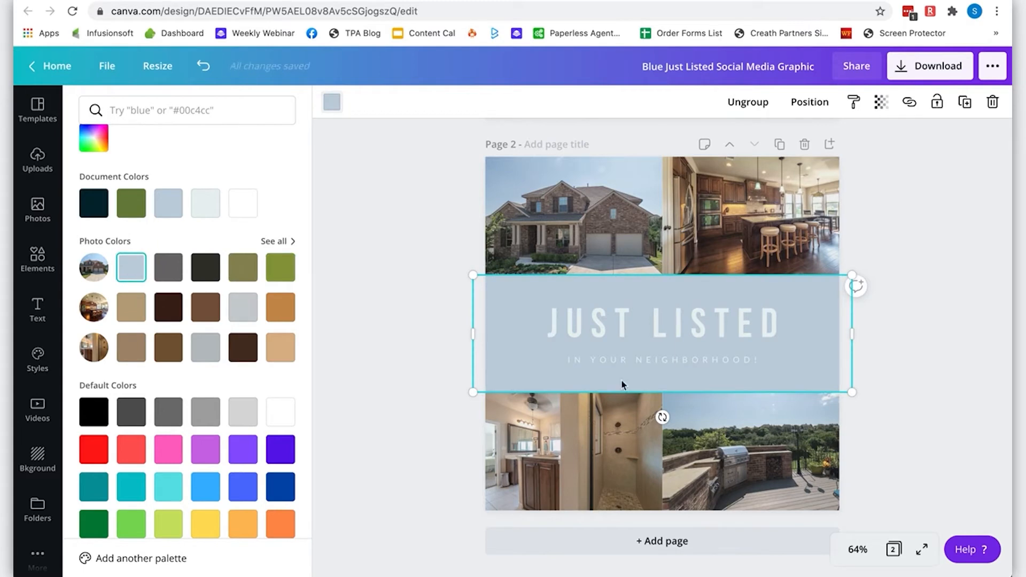
# Step: Compare the banner with page 1, try brown and green photo colors on it, and return it to light blue
pyautogui.scroll(5, 520, 318)
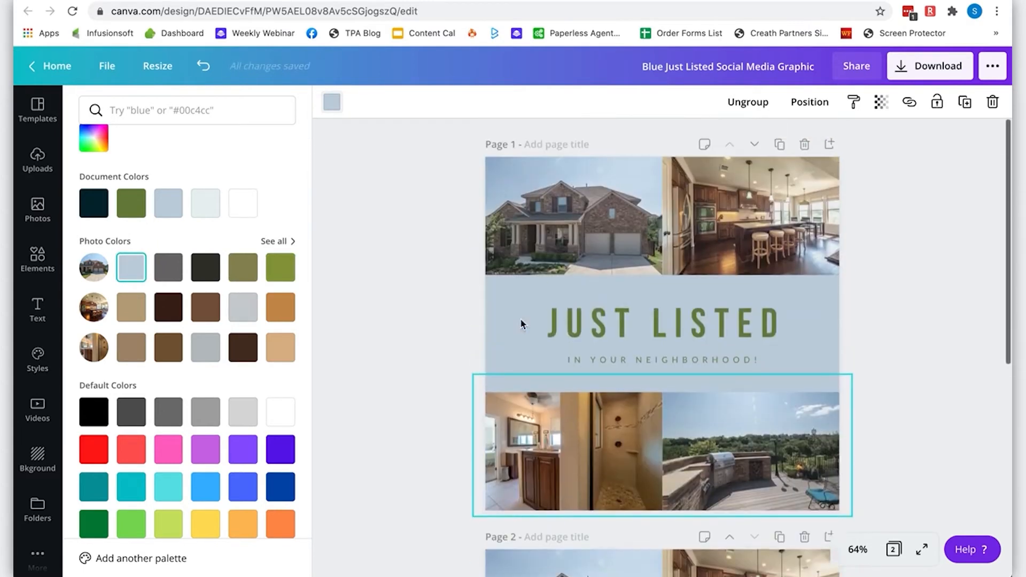
pyautogui.scroll(-5, 585, 328)
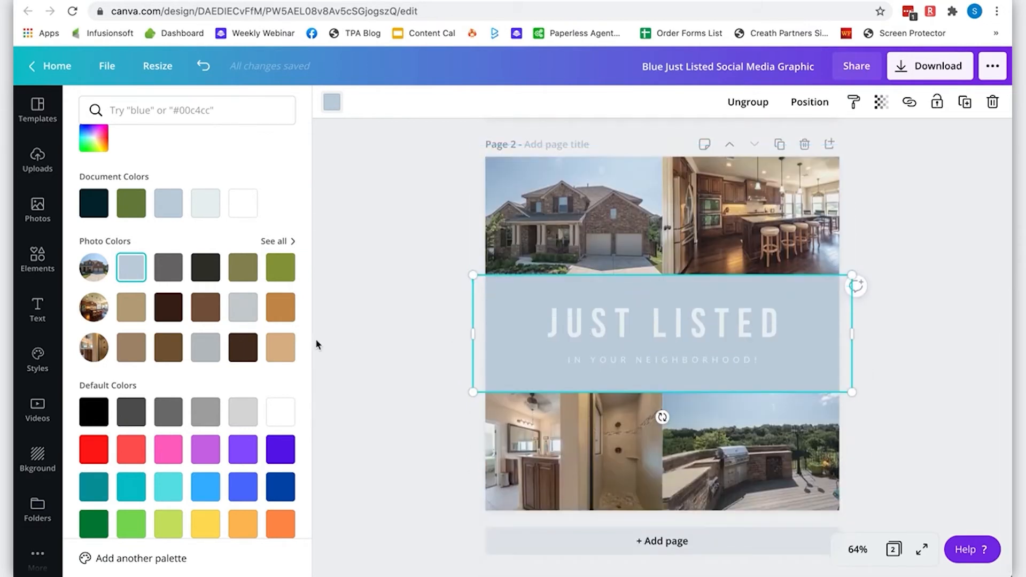
pyautogui.click(204, 307)
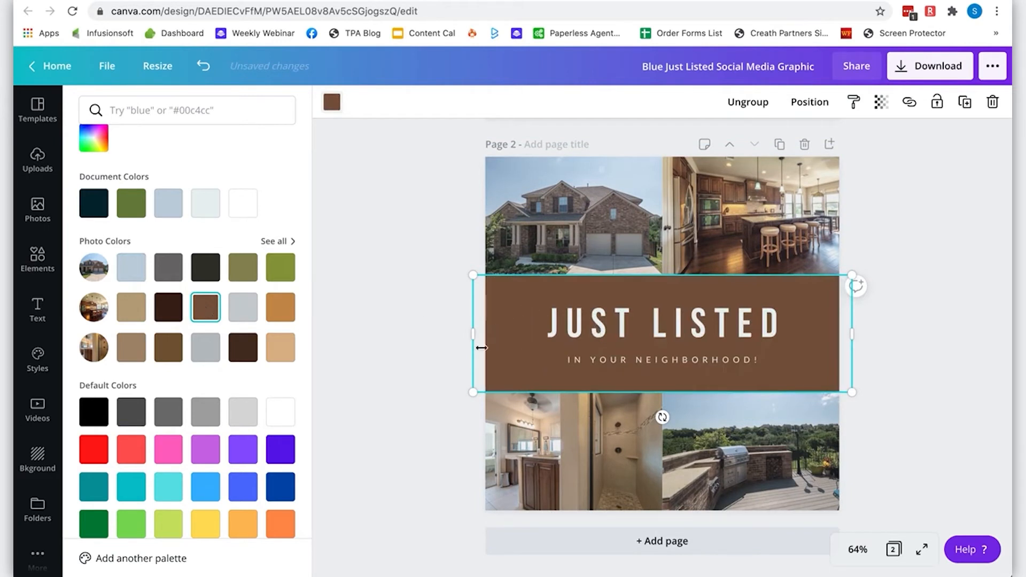
pyautogui.click(280, 267)
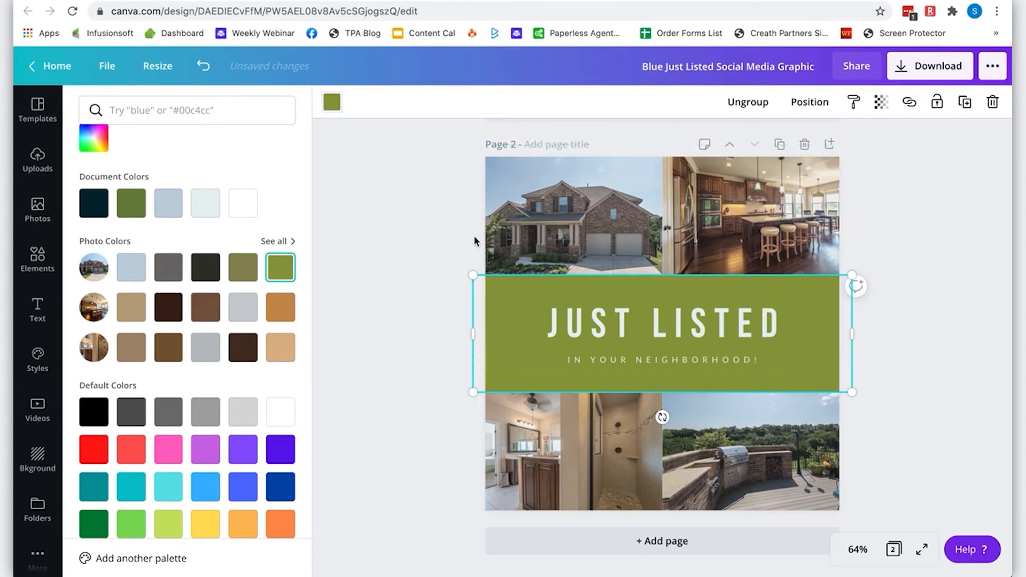
pyautogui.click(205, 308)
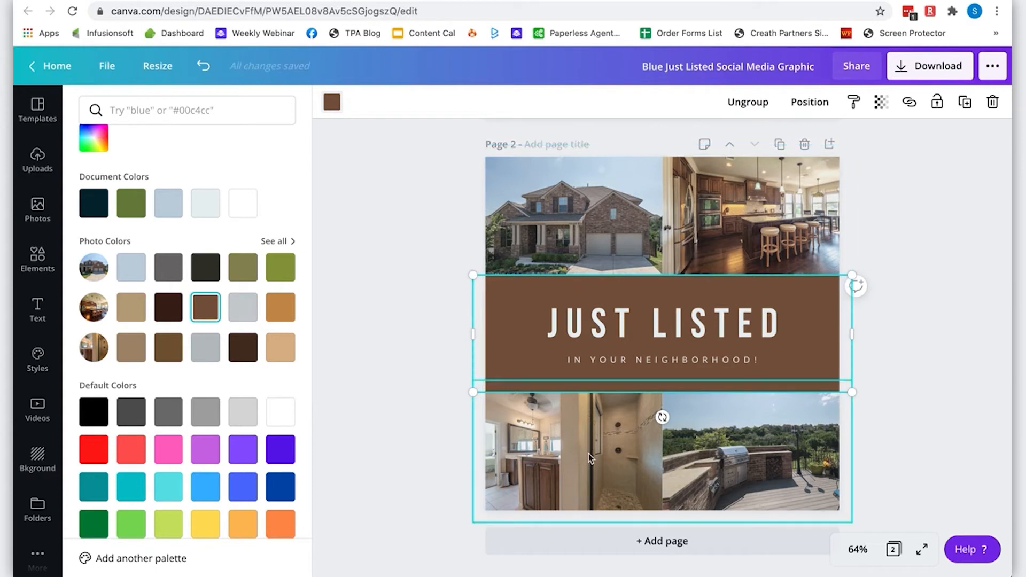
pyautogui.click(131, 268)
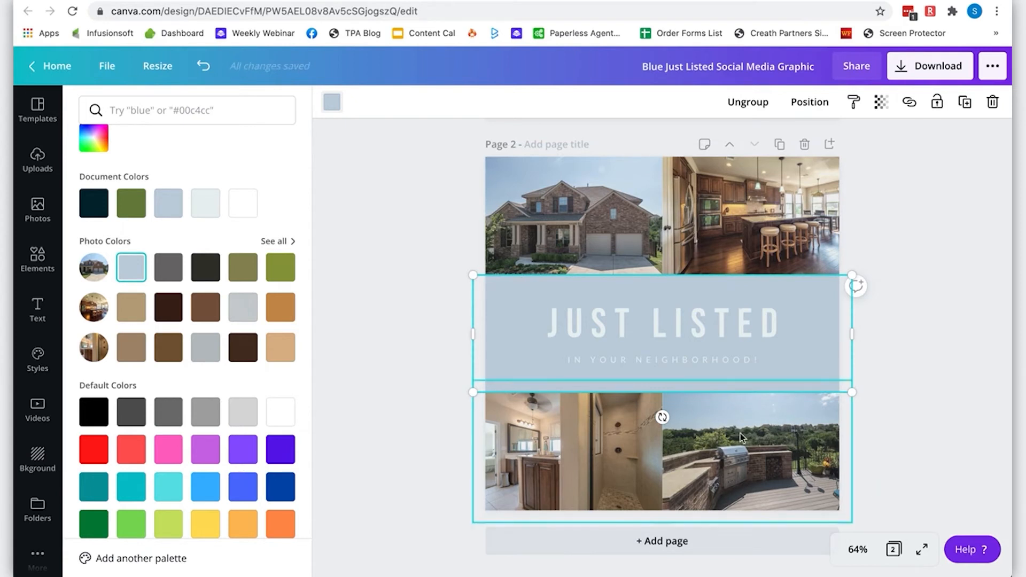
# Step: Change the JUST LISTED heading's text color to the document's dark green
pyautogui.click(618, 323)
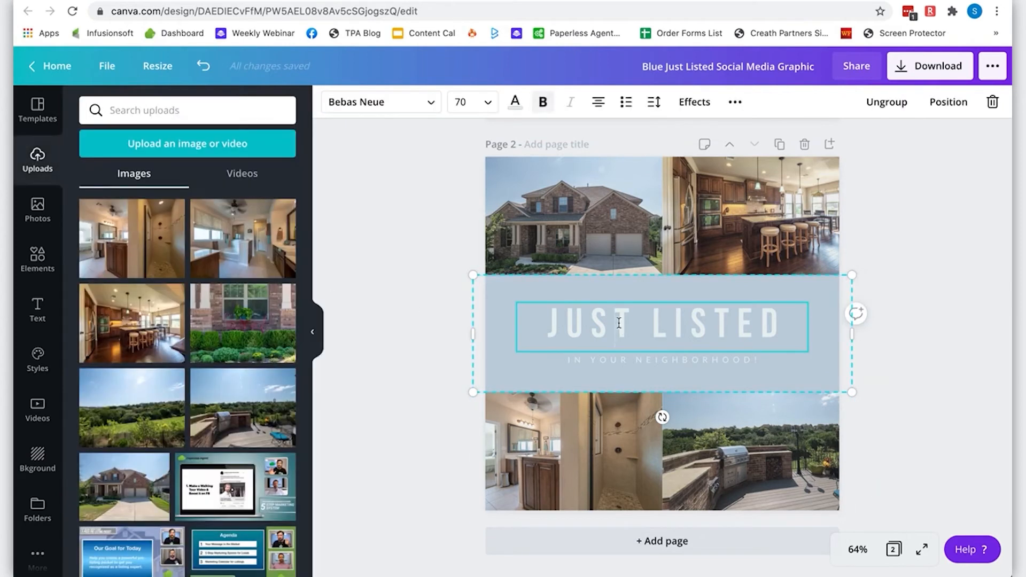
pyautogui.click(387, 329)
pyautogui.click(582, 322)
pyautogui.click(585, 322)
pyautogui.click(516, 102)
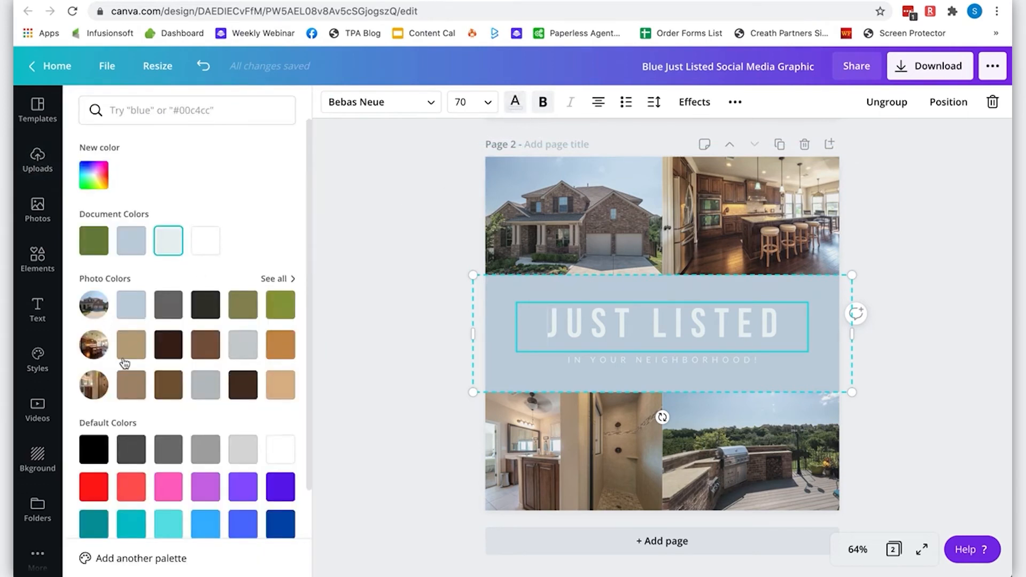
pyautogui.click(92, 247)
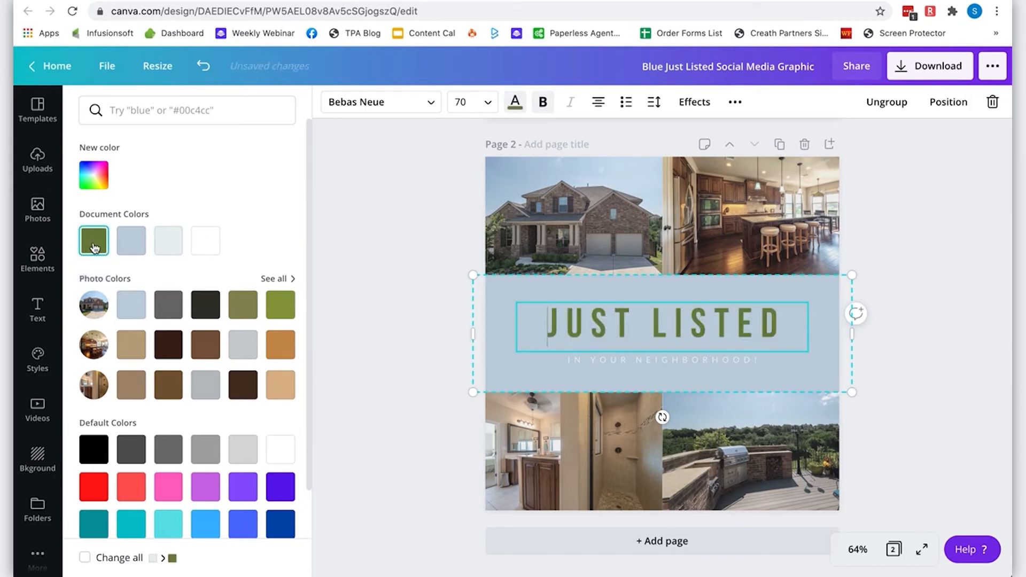
# Step: Change the IN YOUR NEIGHBORHOOD! subheading's text color on page 2 to the document's dark green and deselect the banner
pyautogui.click(589, 361)
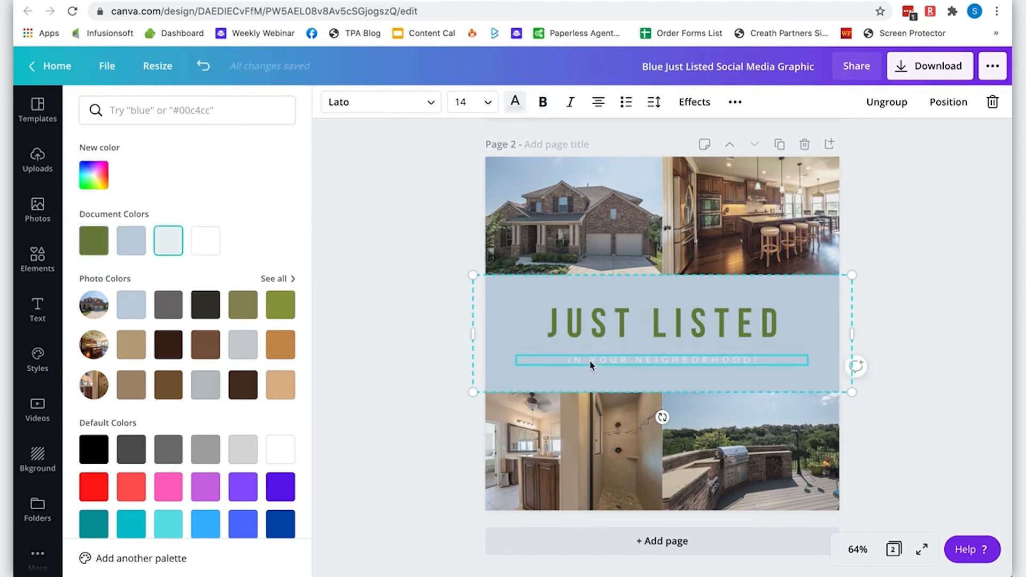
pyautogui.click(94, 243)
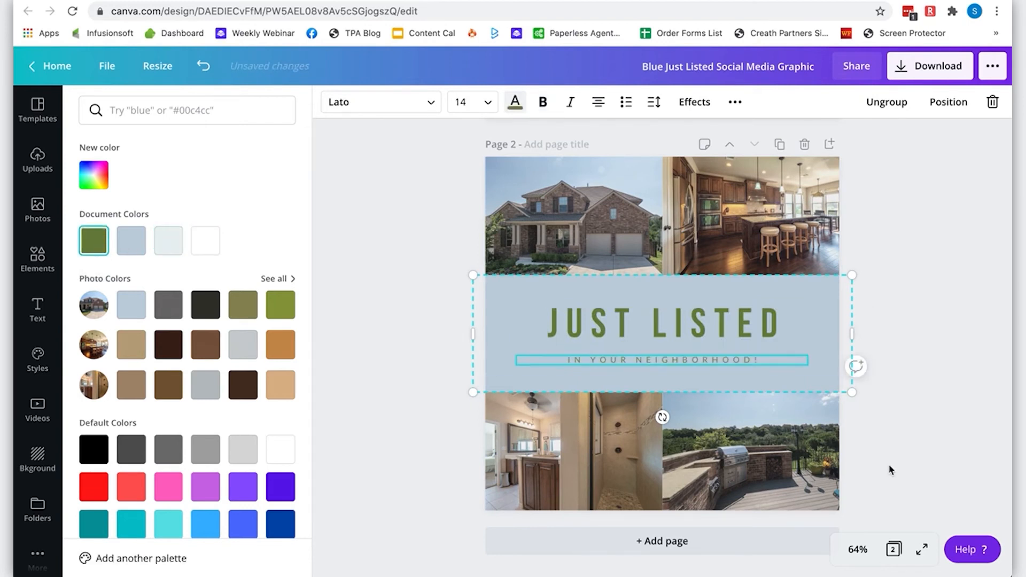
pyautogui.click(939, 424)
pyautogui.click(938, 303)
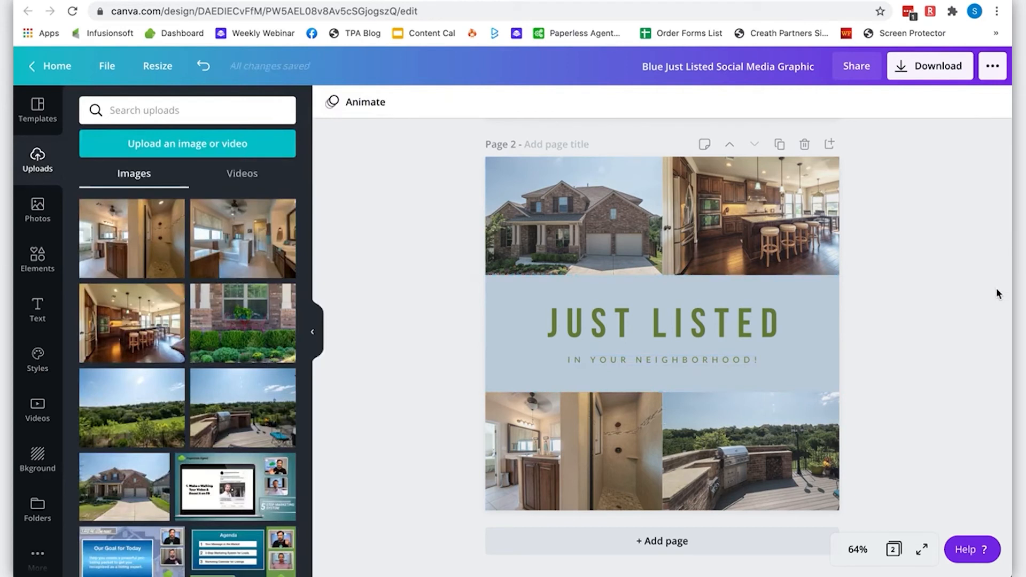
# Step: Open the design's download settings and set the file type to JPG
pyautogui.click(903, 71)
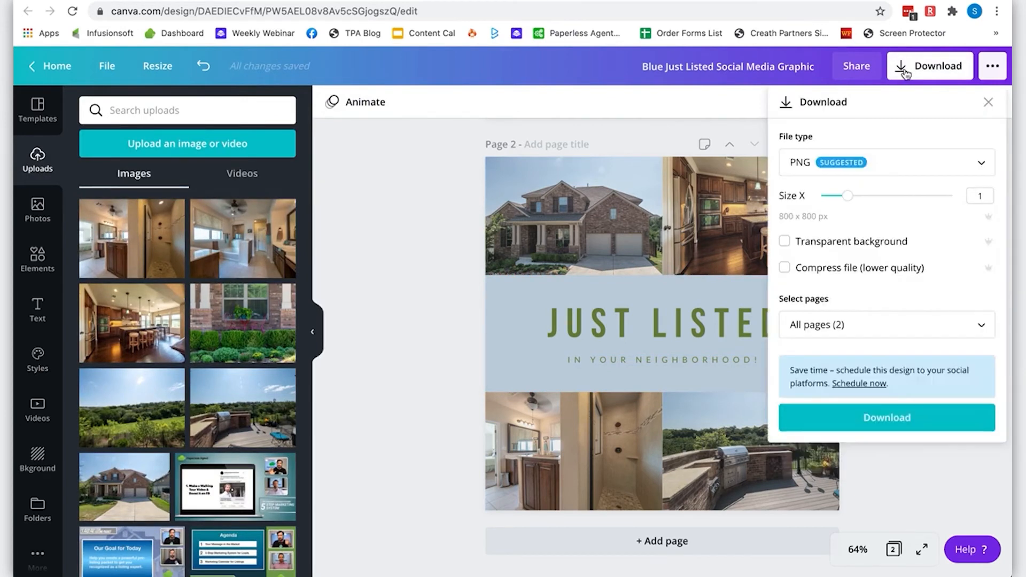
pyautogui.click(866, 162)
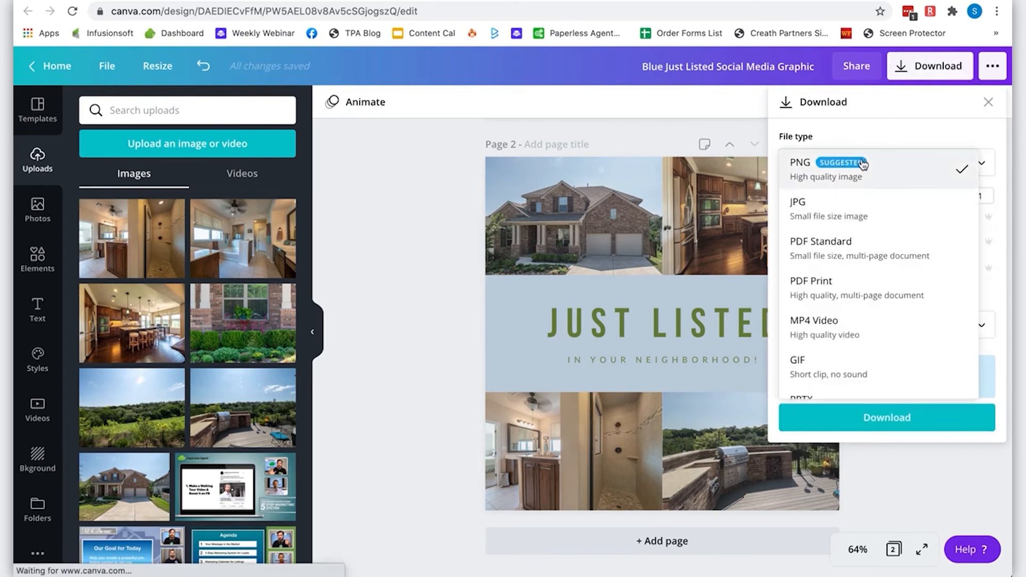
pyautogui.click(818, 213)
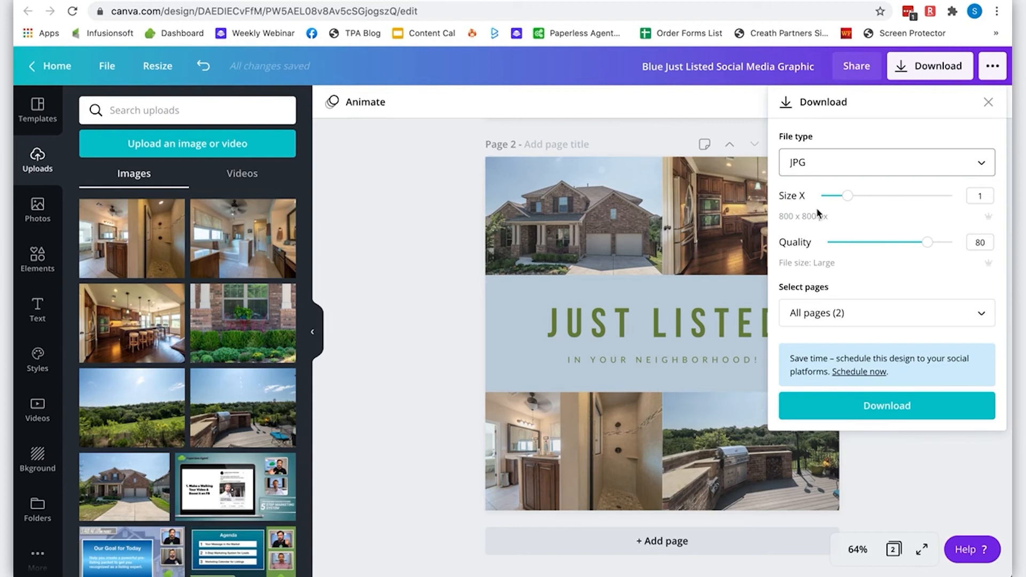
pyautogui.click(848, 167)
pyautogui.click(848, 171)
# Step: Restrict the download to page 2 only and confirm the page selection
pyautogui.click(960, 321)
pyautogui.click(978, 429)
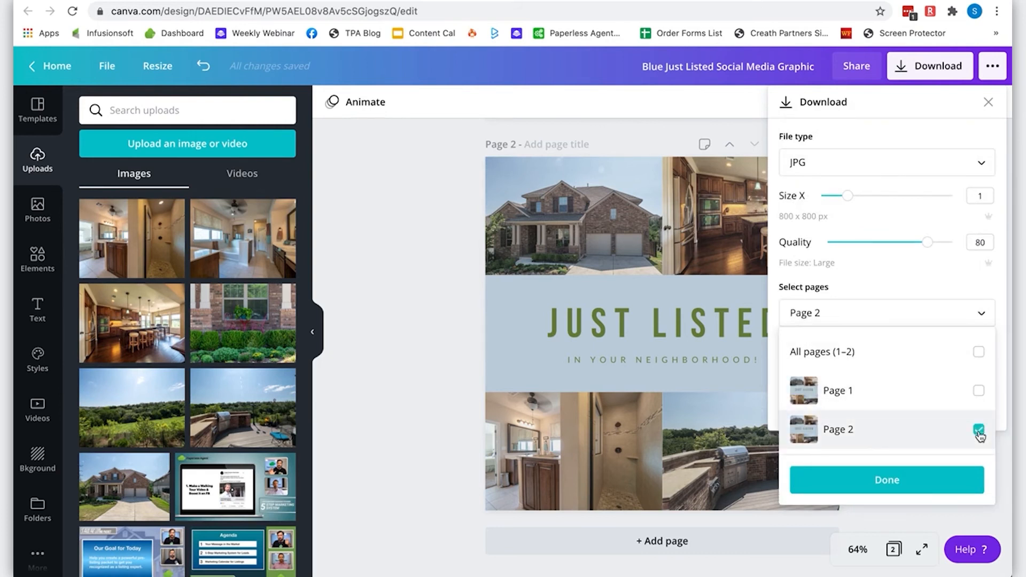
pyautogui.click(879, 488)
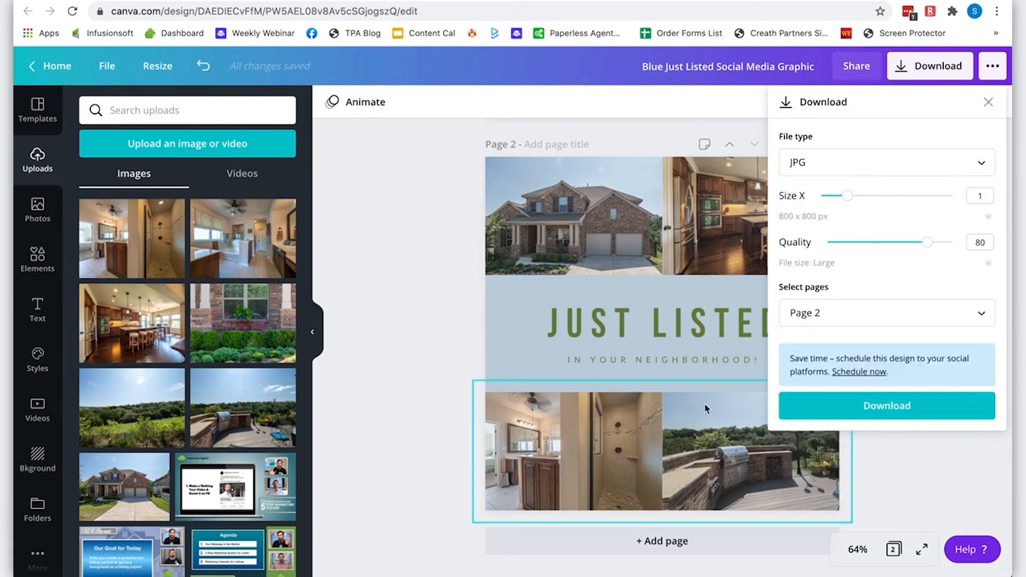
pyautogui.click(909, 322)
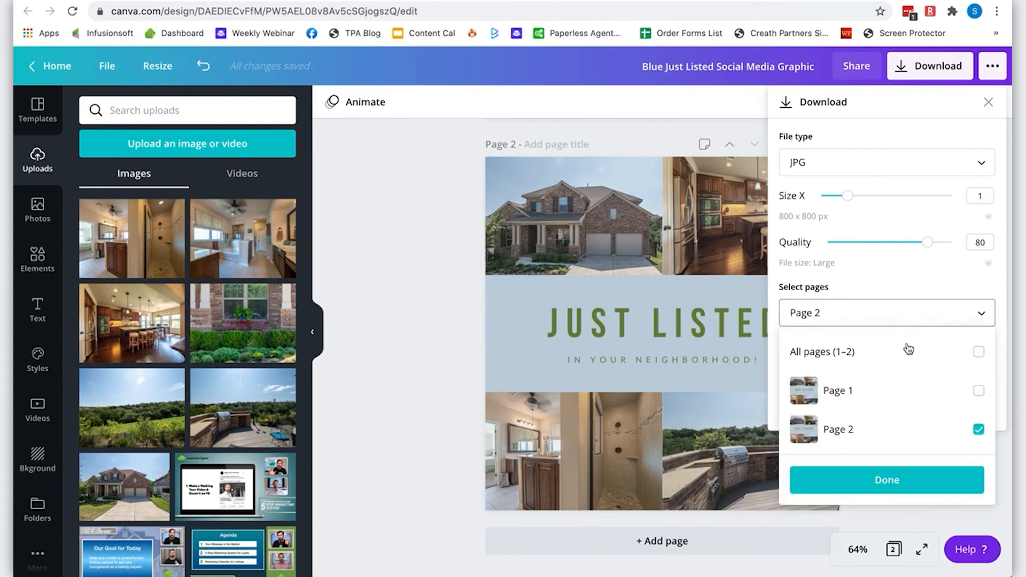
pyautogui.click(947, 479)
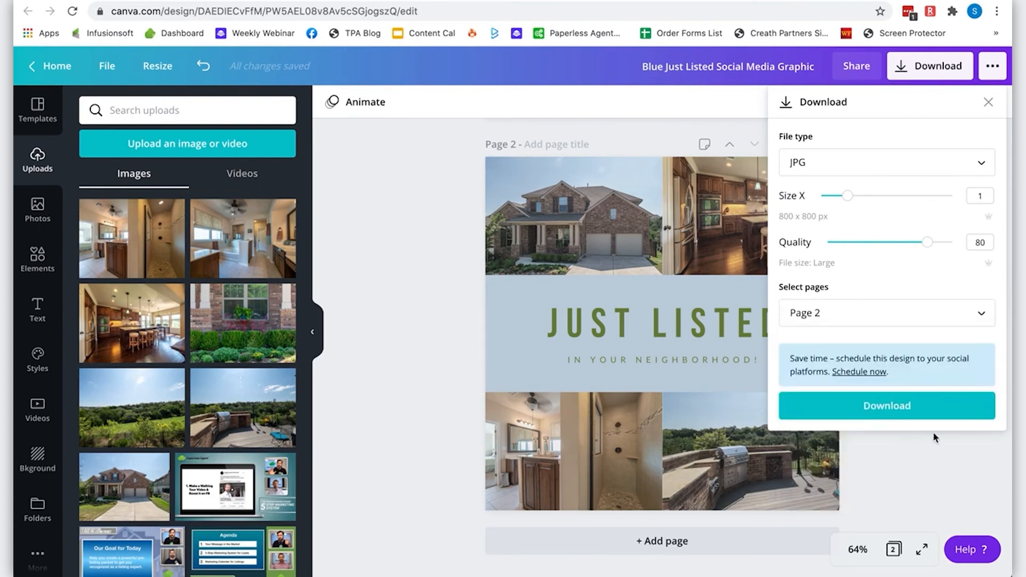
# Step: Download the page 2 graphic as a JPG and open the downloaded image file
pyautogui.click(902, 411)
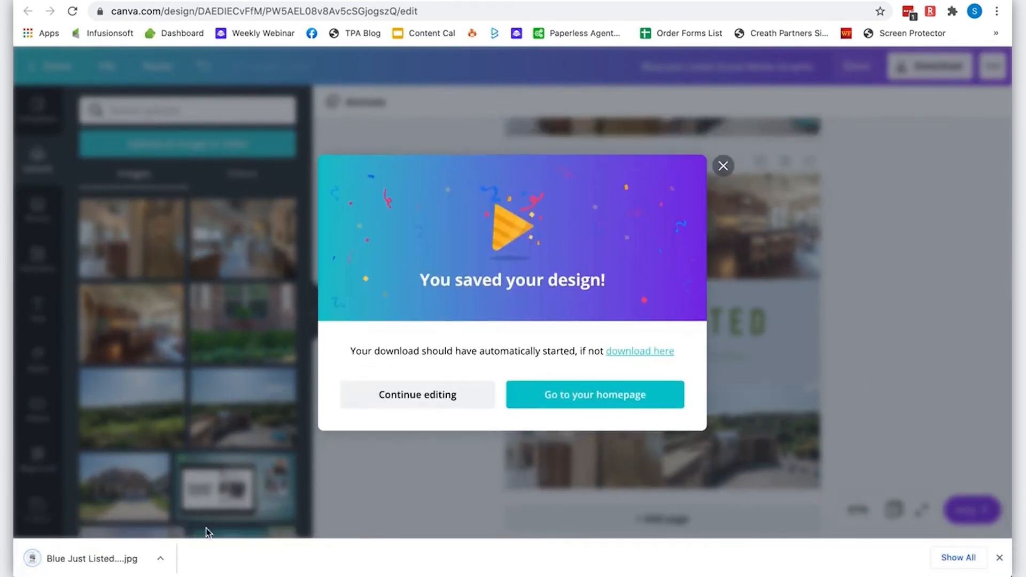
pyautogui.click(85, 562)
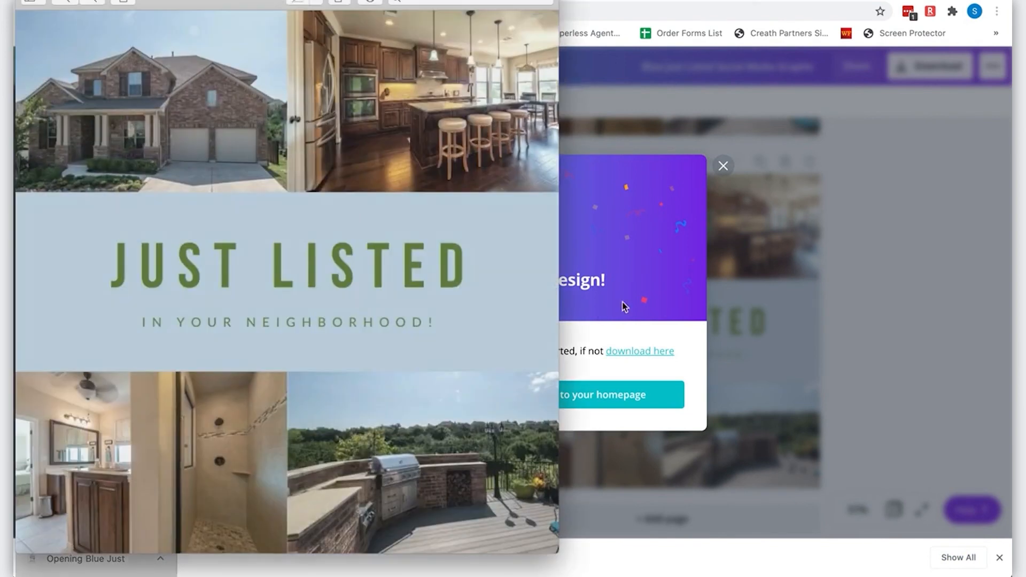